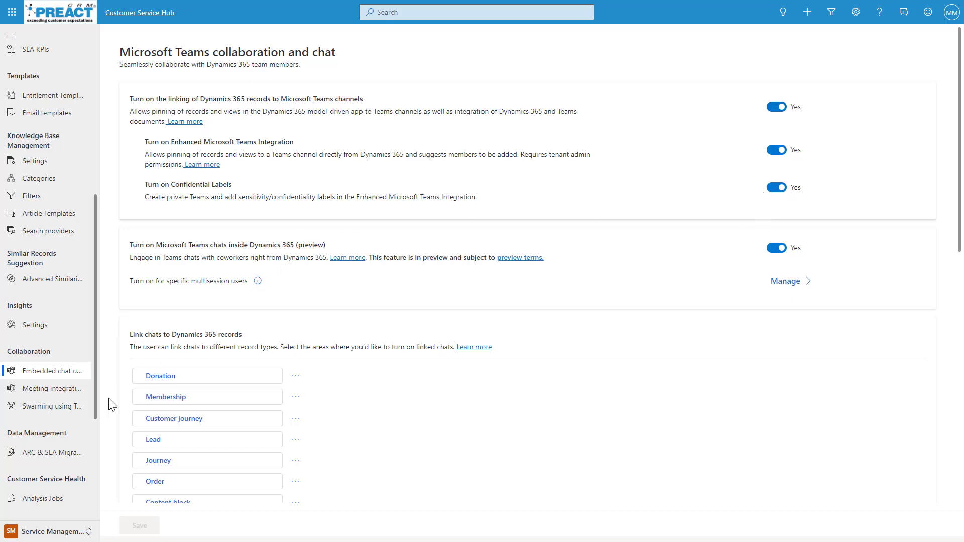
Step: Open the customer support swarming settings and expand the full Condition rules list
click(41, 415)
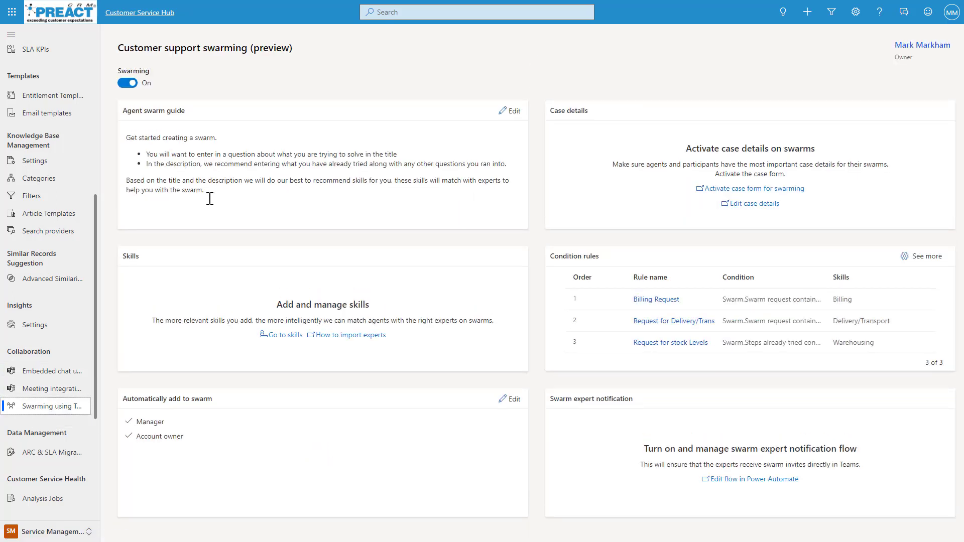
drag(205, 195, 127, 139)
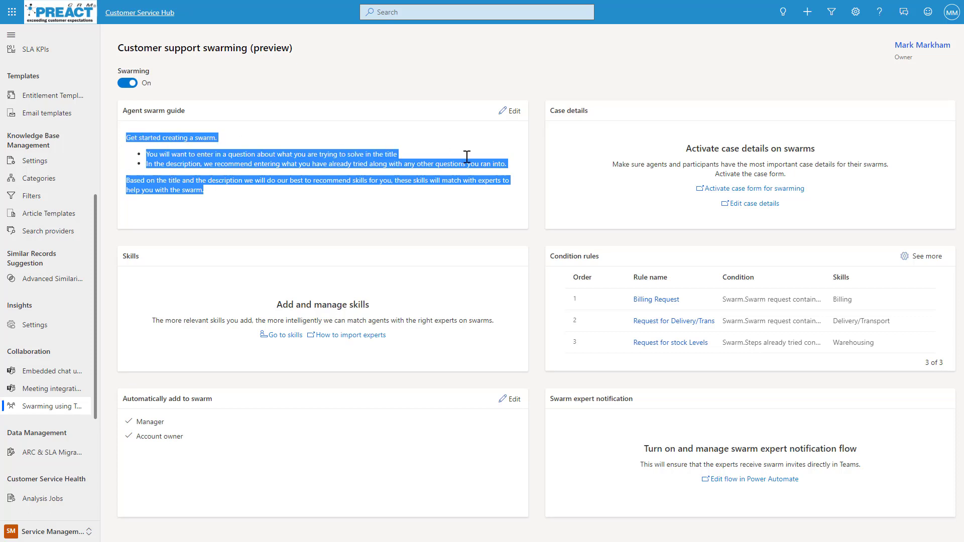
click(534, 144)
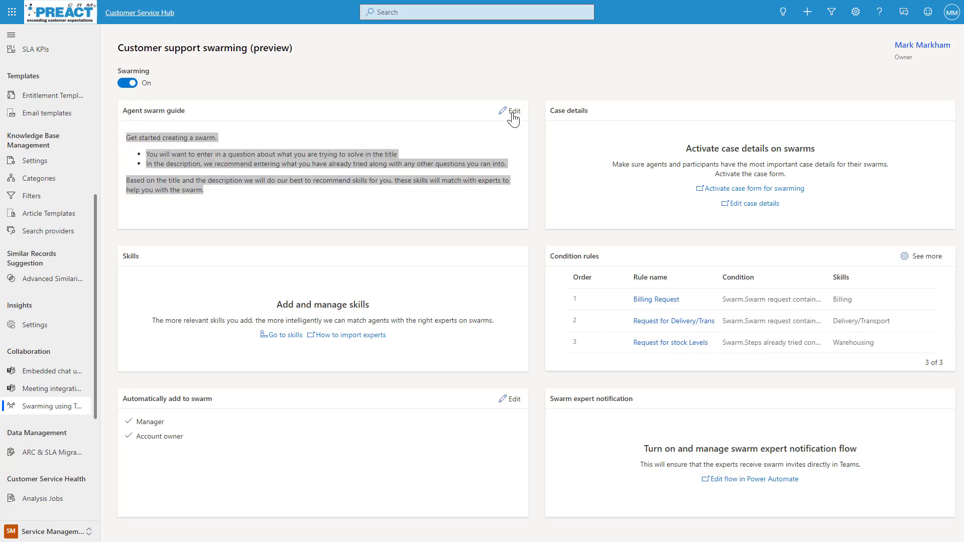
click(506, 200)
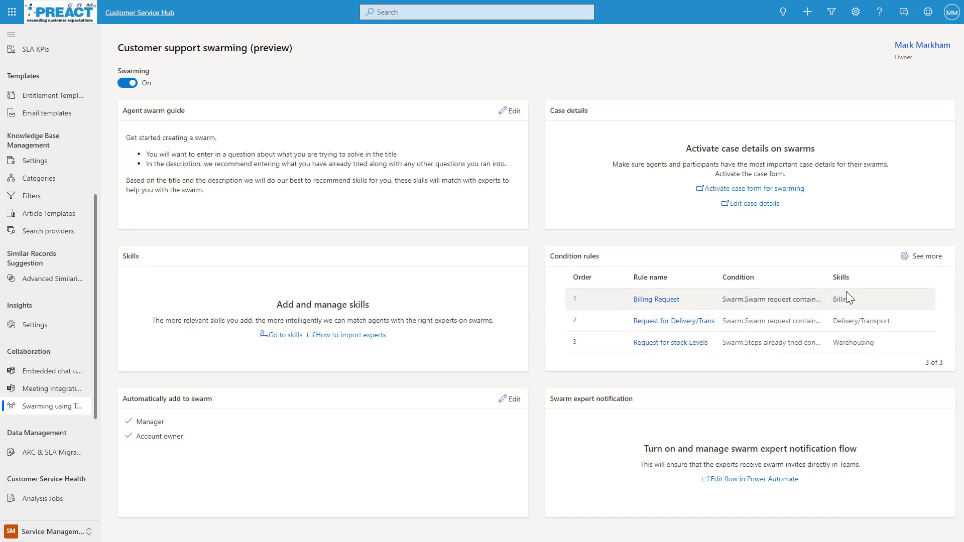
click(919, 259)
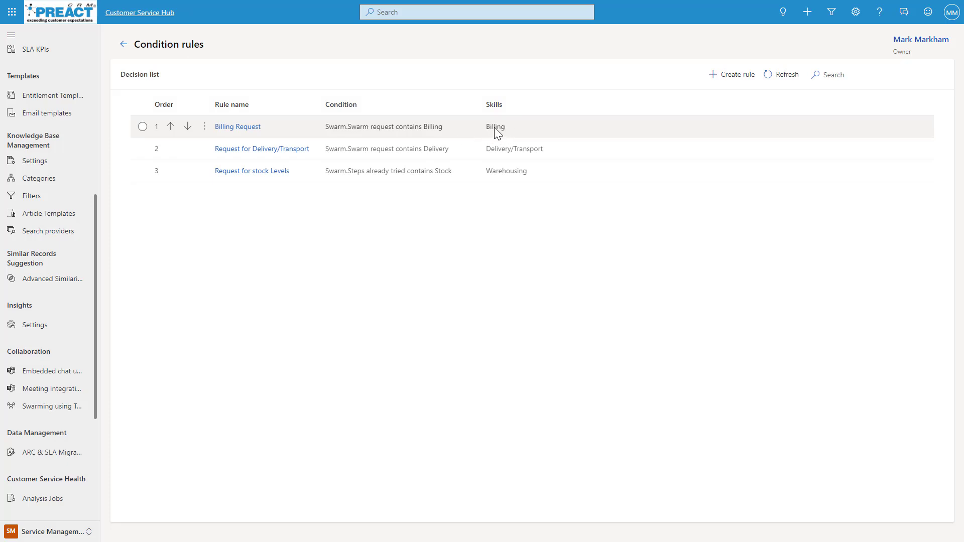
click(737, 75)
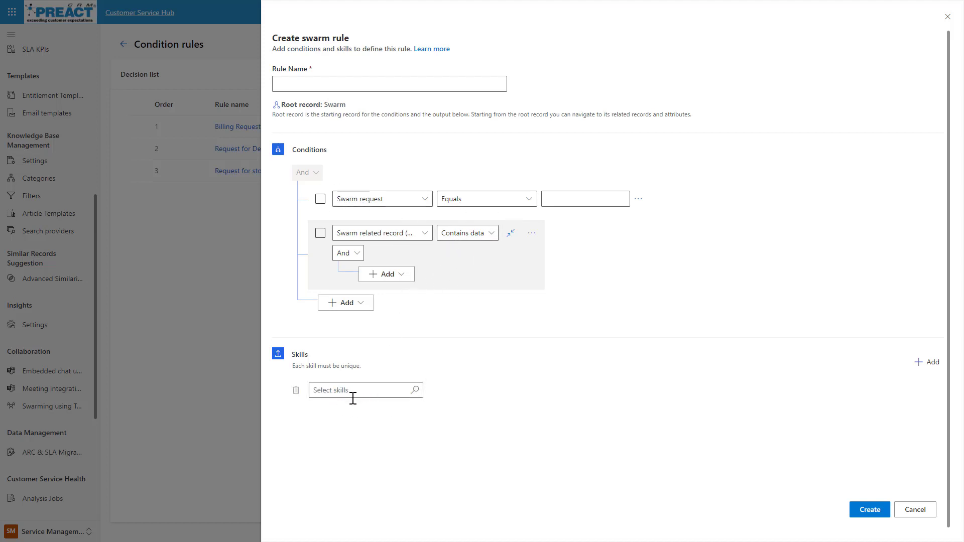
click(909, 512)
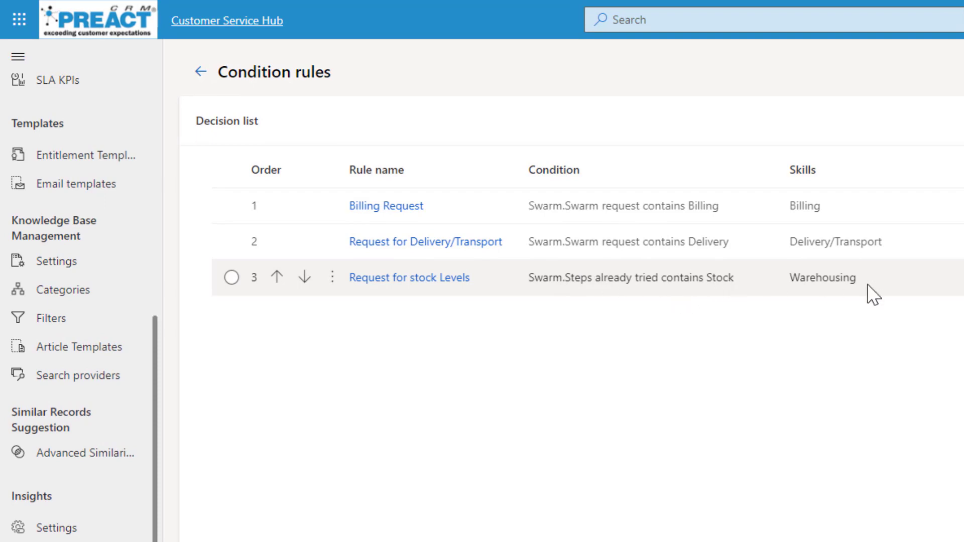
Step: Back on the swarming overview, review the auto-add-to-swarm settings and cancel without changes
click(200, 71)
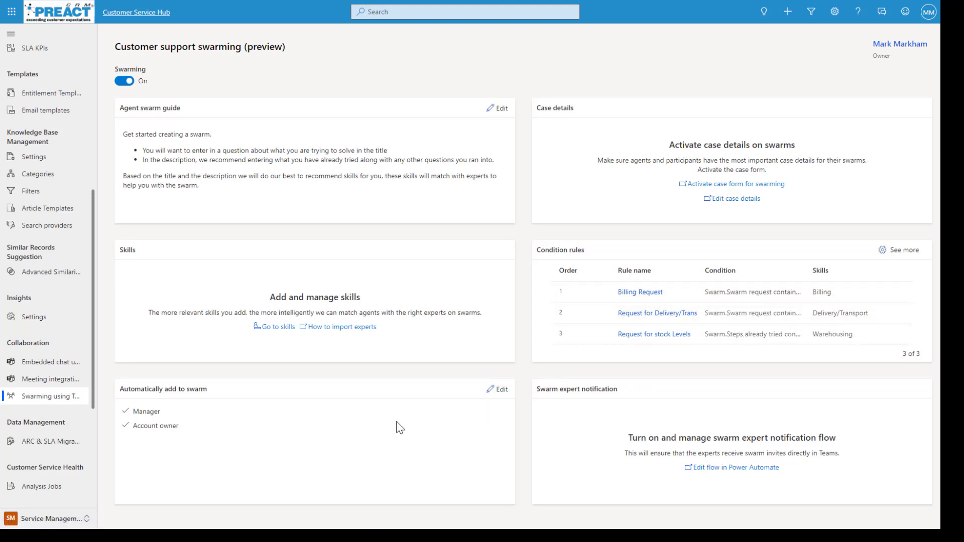
click(498, 389)
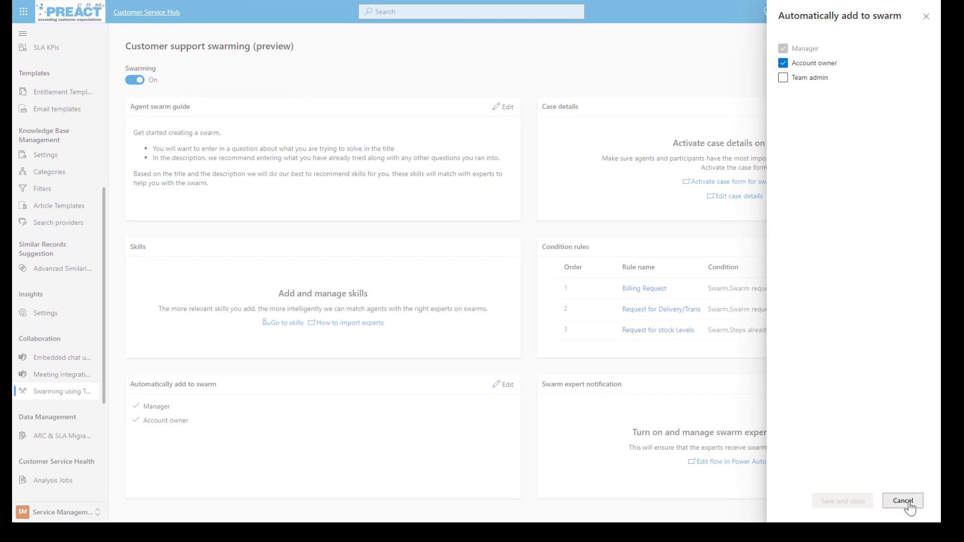
click(902, 500)
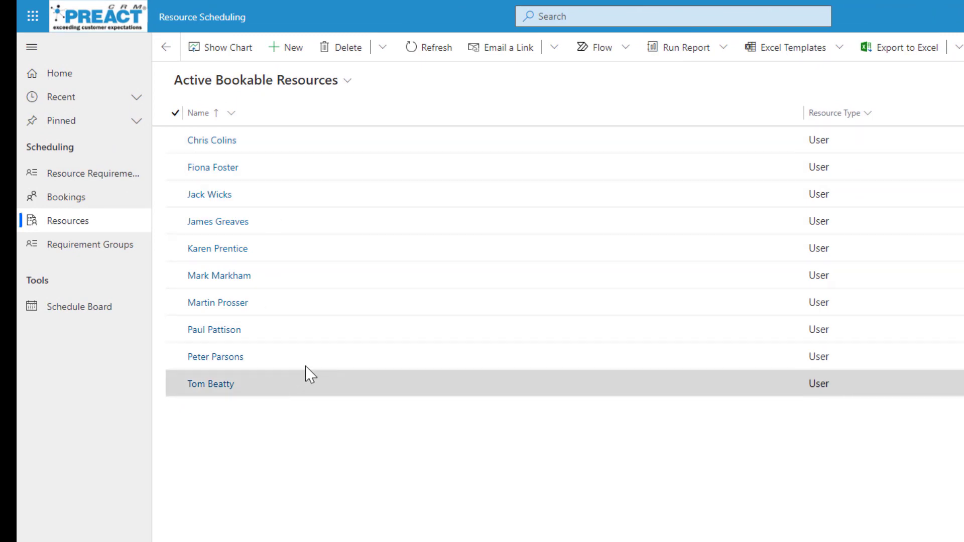
Step: Open a bookable resource's record to see its Billing and Warehousing characteristics
click(215, 357)
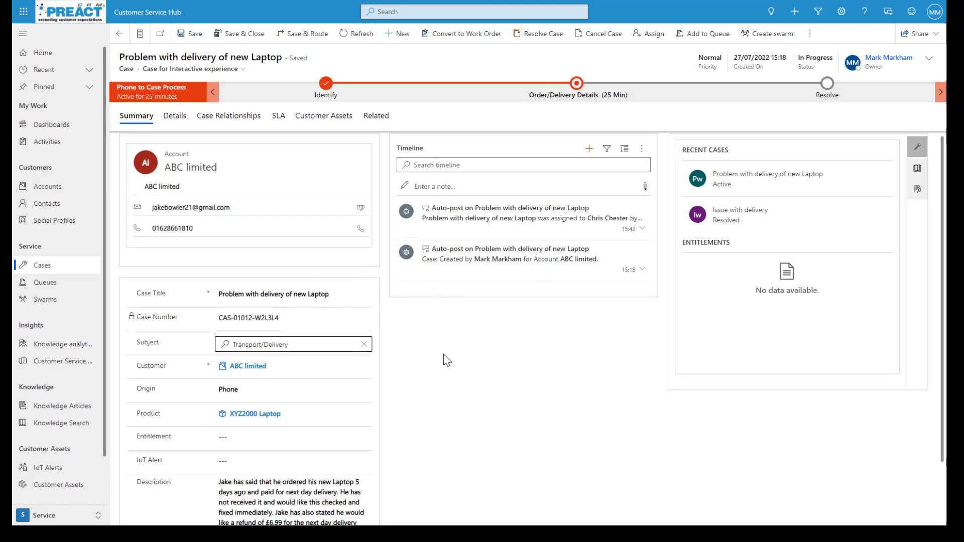
Step: Review the case's Order/Delivery Details stage and the £6.99 refund request in the Description
click(233, 303)
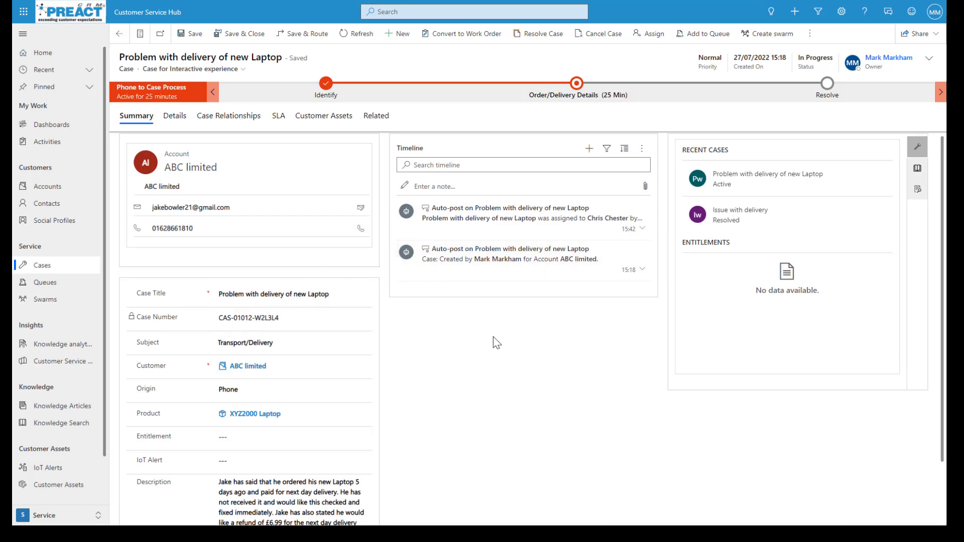
click(576, 84)
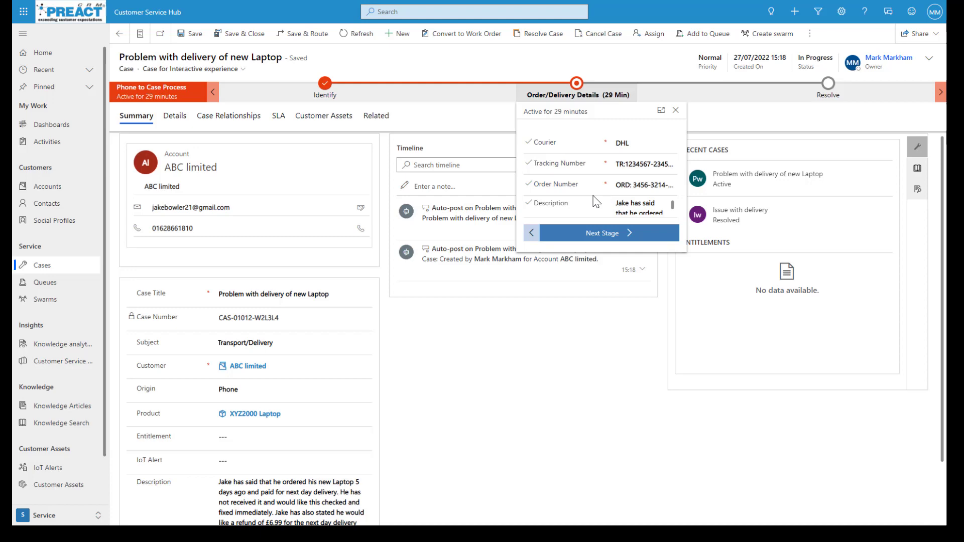
click(614, 253)
scroll(366, 421, down, 3)
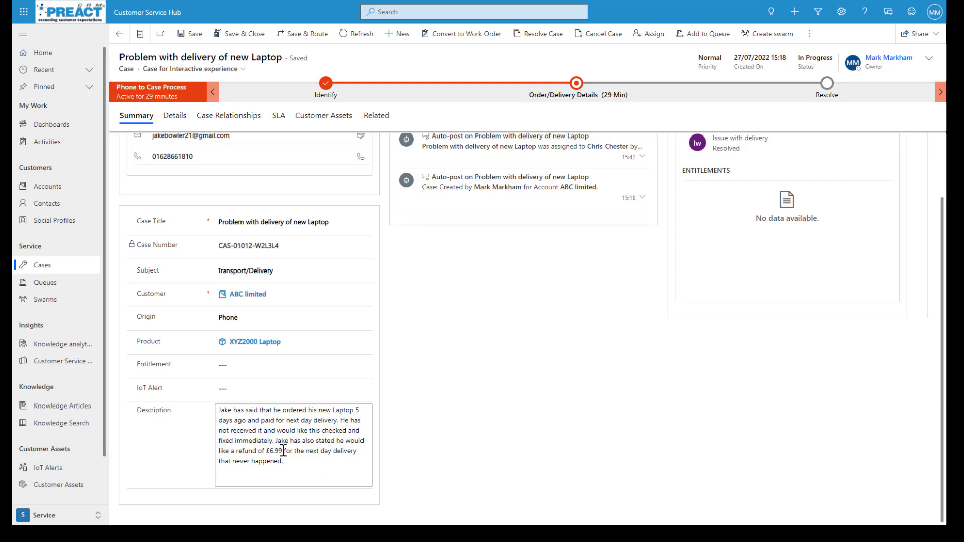
drag(282, 451, 264, 449)
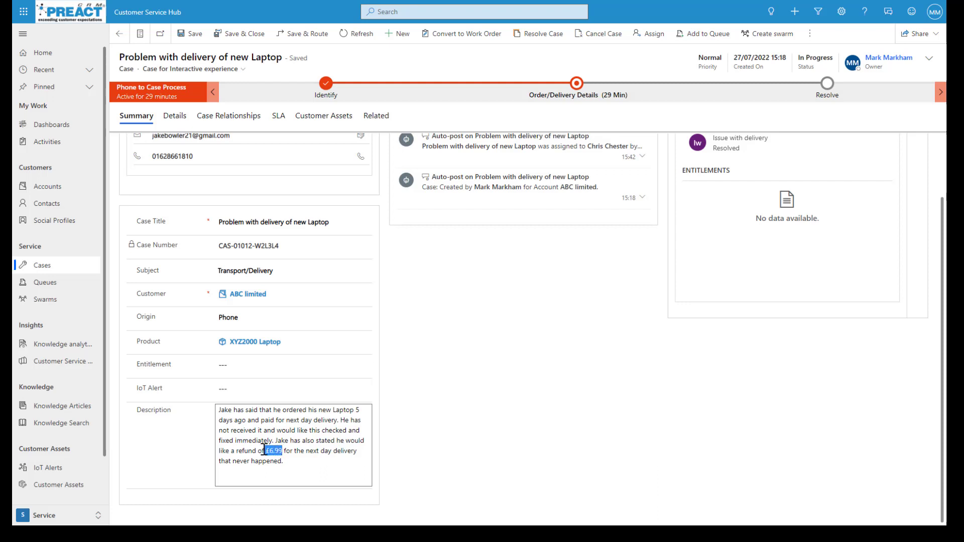
click(472, 424)
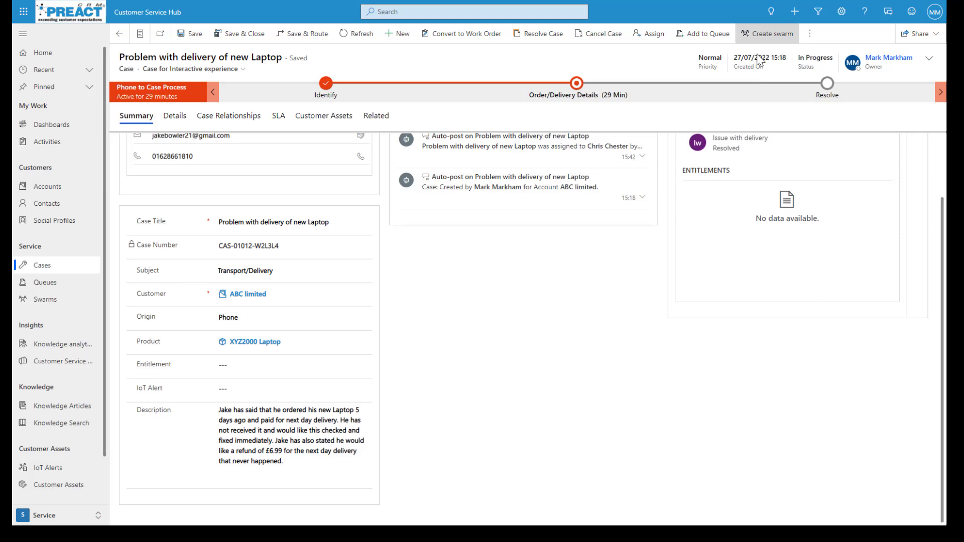
Step: Start a new swarm for the case with the request 'Issue with Delivery , billing'
click(758, 36)
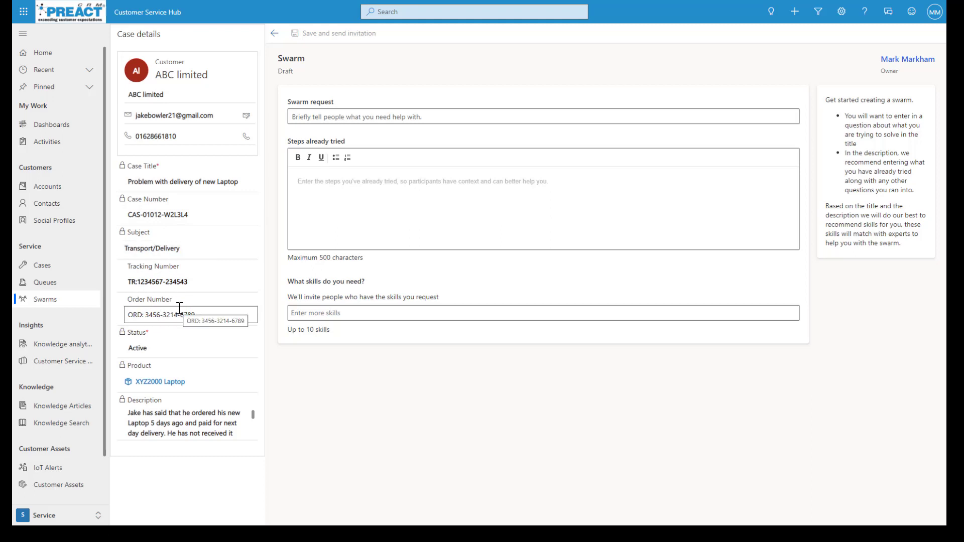
click(327, 115)
text(Issue wit)
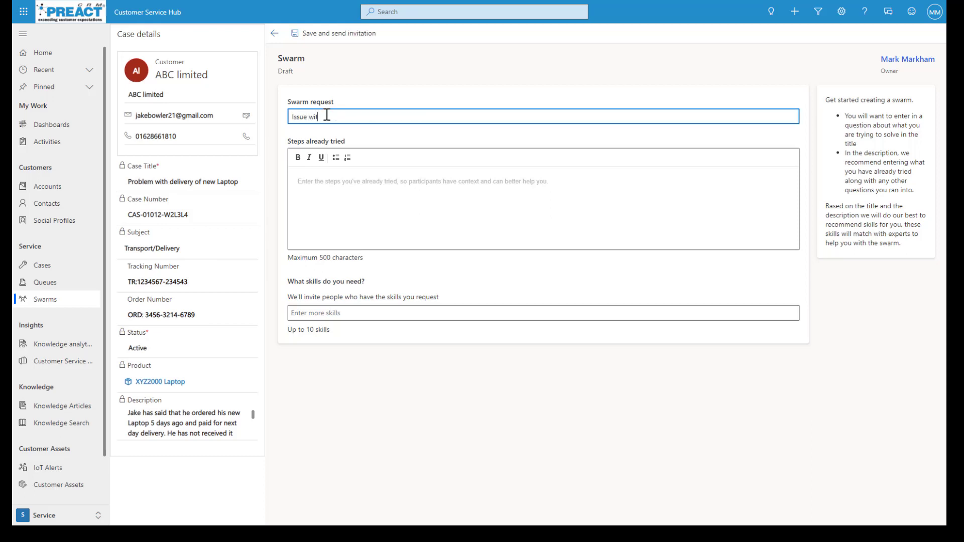
text(h Delivery , billing and transport teams required)
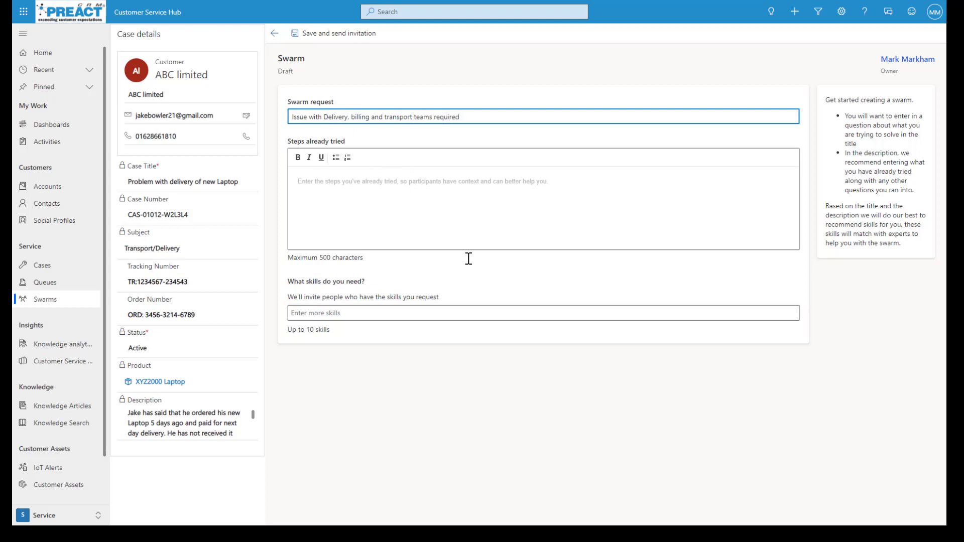
click(503, 281)
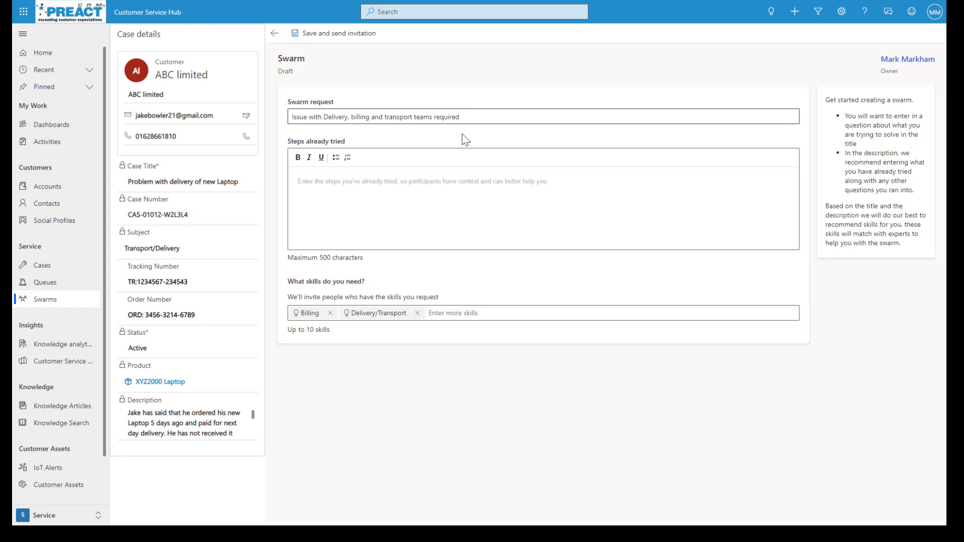
Step: Paste the prepared case notes into Steps already tried, including the XYZ2000 stock-level request
click(308, 183)
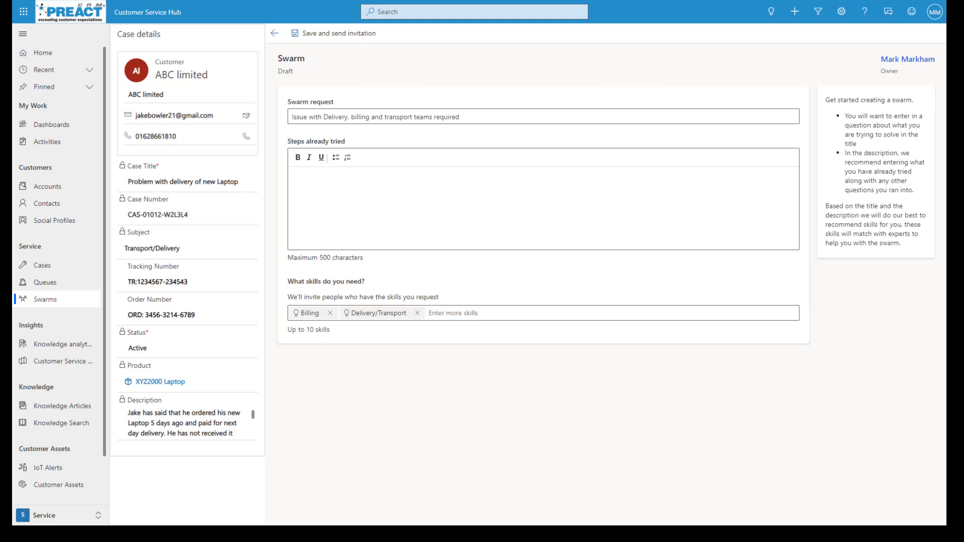
click(308, 179)
key(ctrl+v)
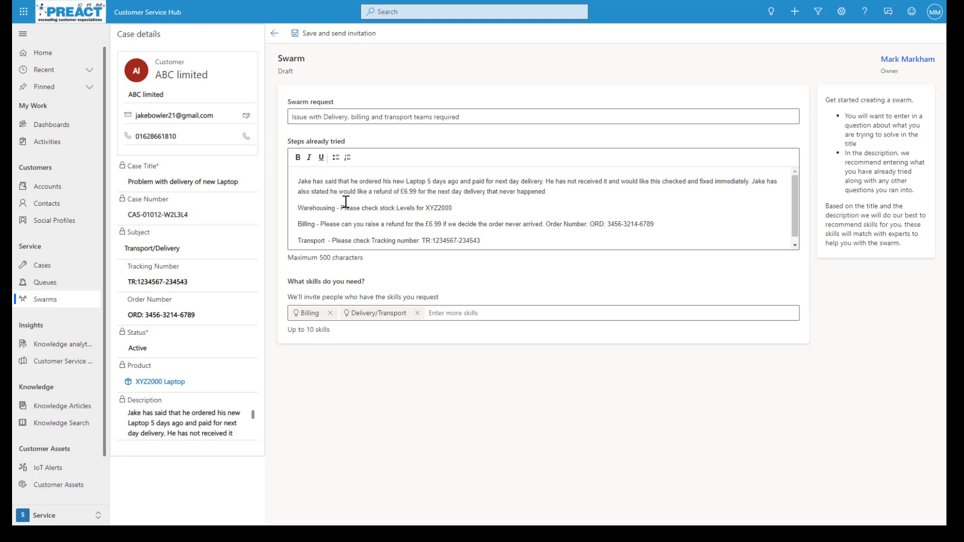
triple_click(502, 191)
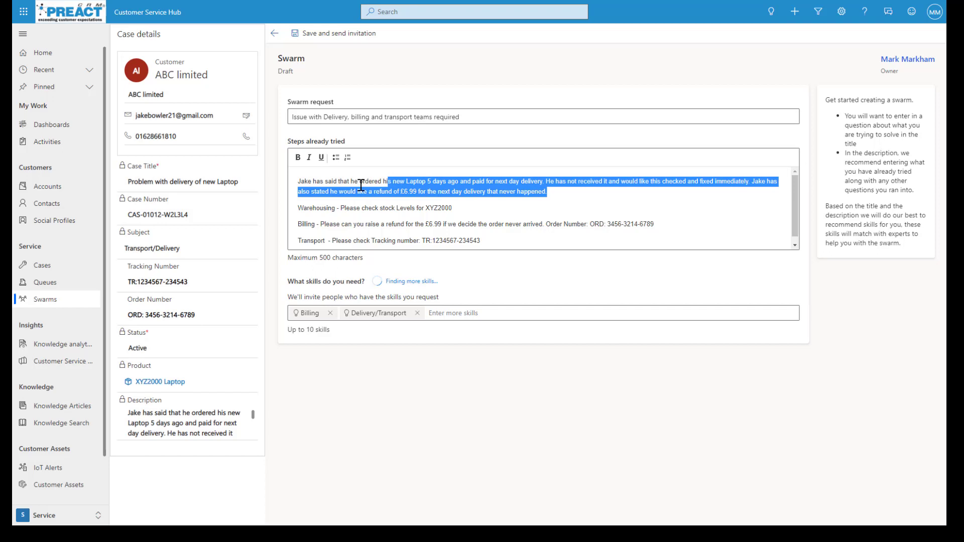
click(660, 206)
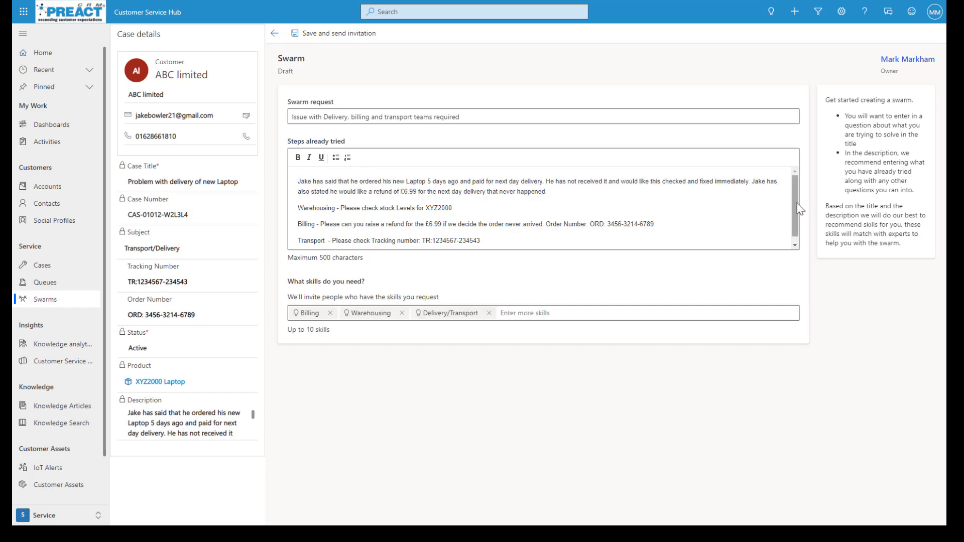
scroll(798, 205, down, 1)
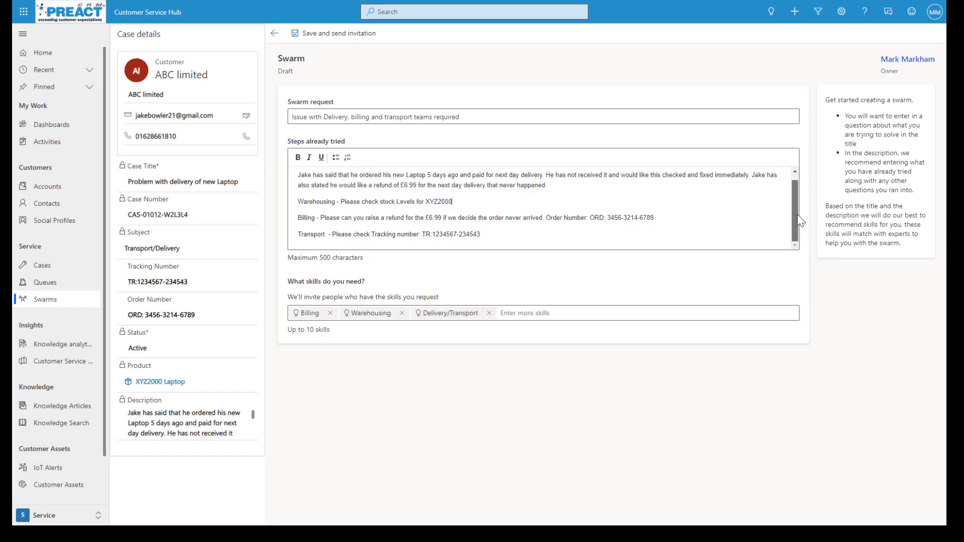
double_click(432, 201)
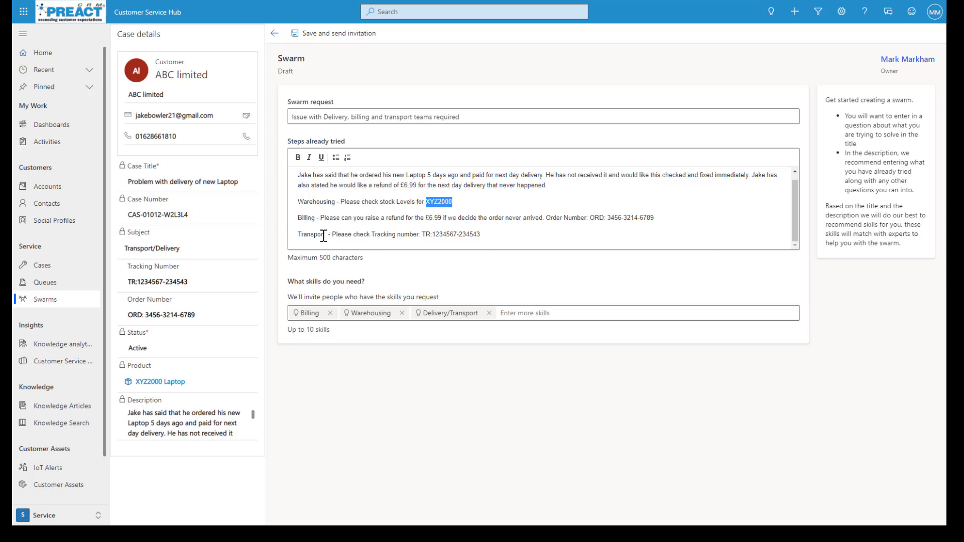
click(541, 235)
drag(421, 202, 382, 201)
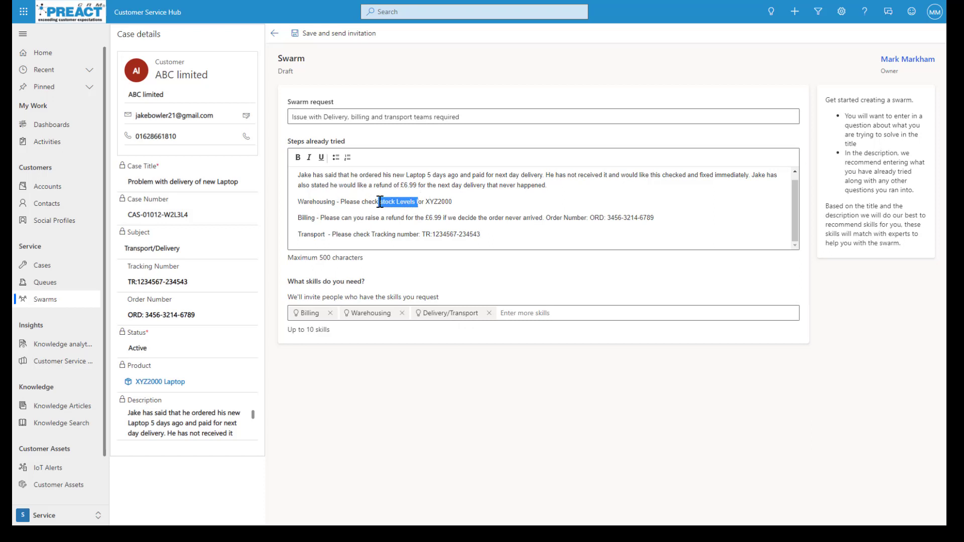
click(520, 204)
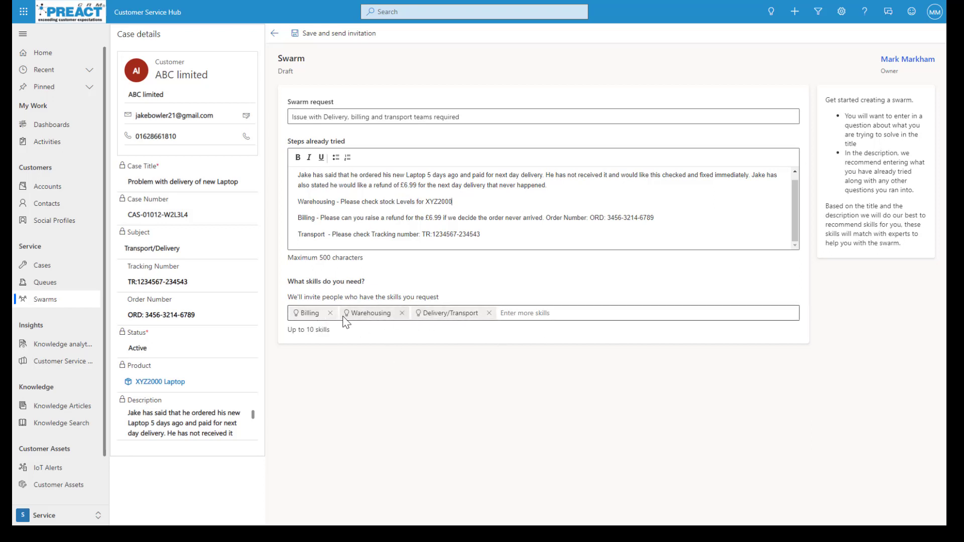
Step: Check the Billing, Warehousing and Delivery/Transport skills, then save and send the invitations
click(557, 313)
click(684, 384)
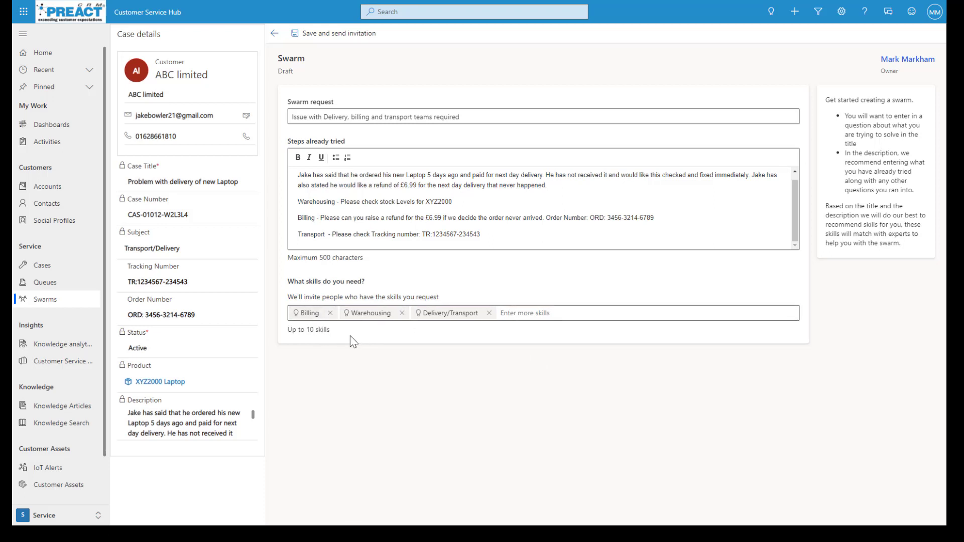
click(315, 40)
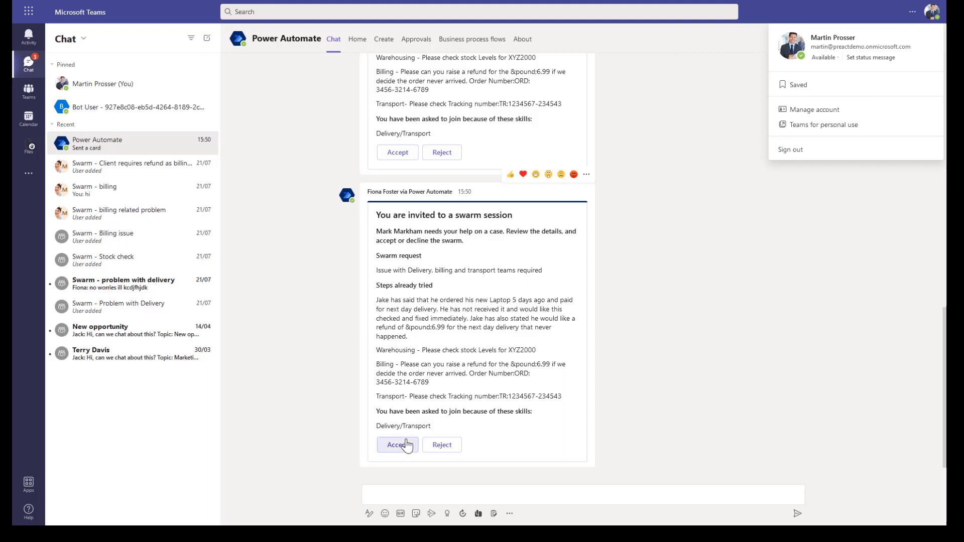
Step: Accept the swarm invitation and open the 'Swarm - Issue with Delivery' group chat
drag(433, 427, 381, 423)
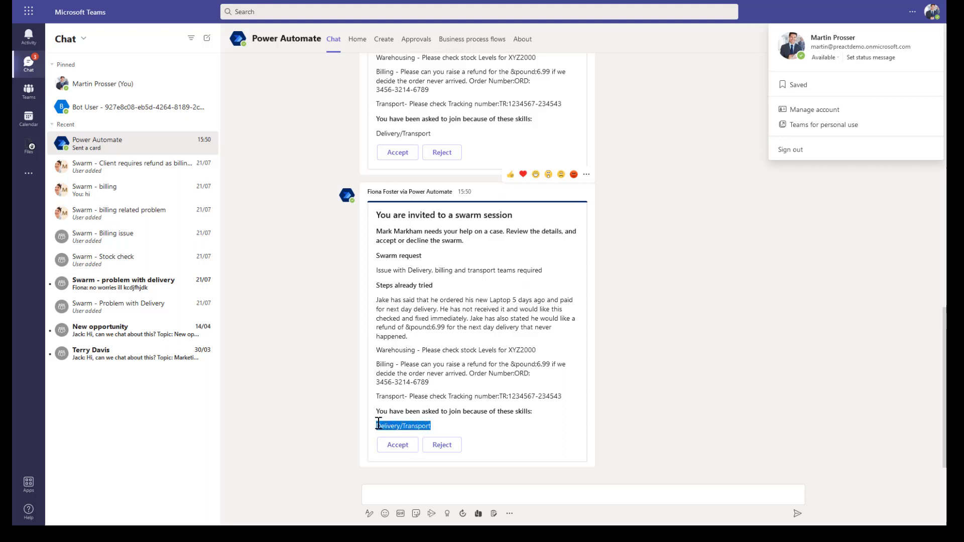
click(478, 424)
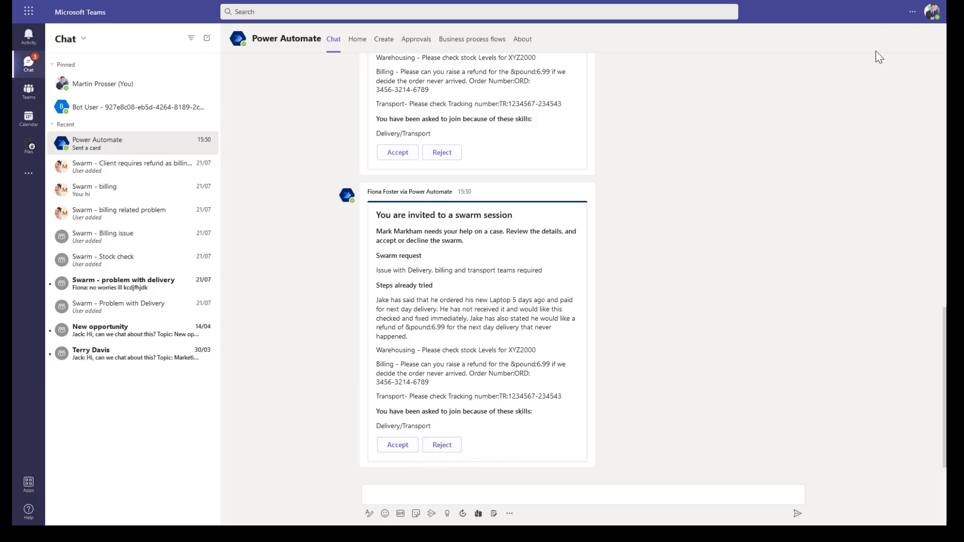
click(406, 449)
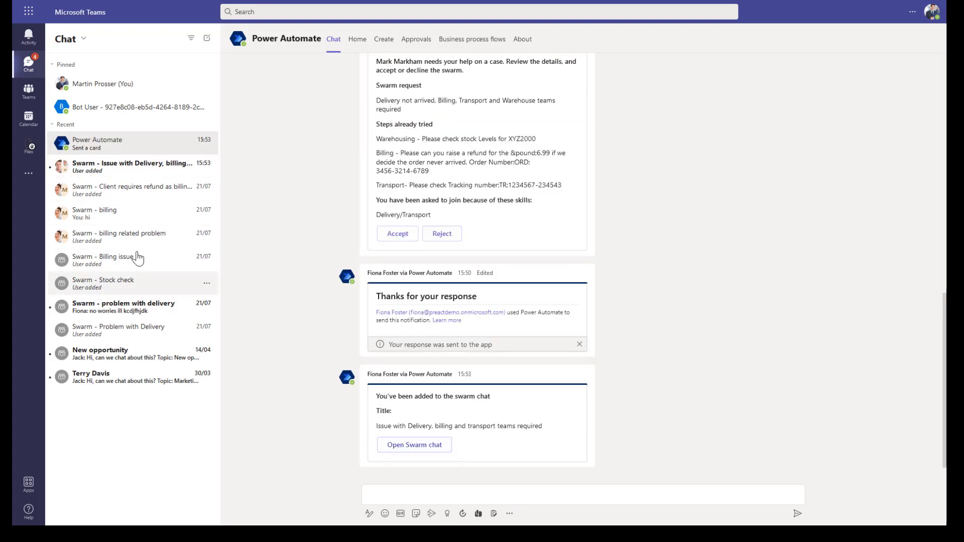
click(103, 169)
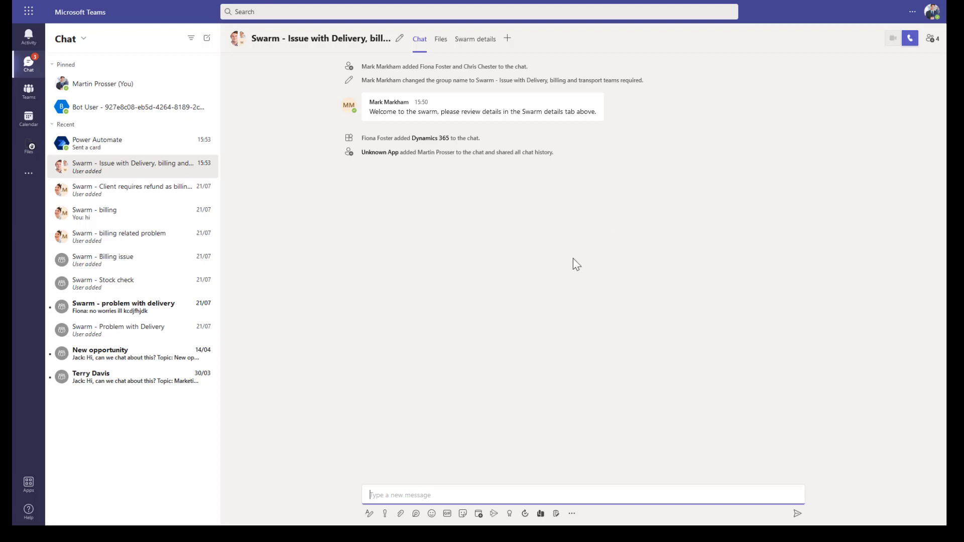
Step: Check the Swarm details tab, then post the lost-in-transit refund/replacement reply in the chat
click(471, 43)
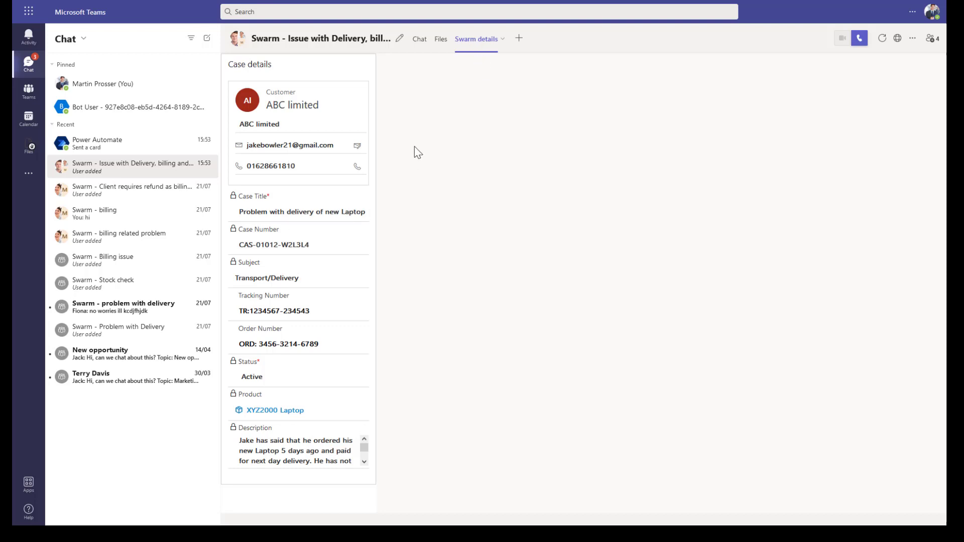
click(423, 45)
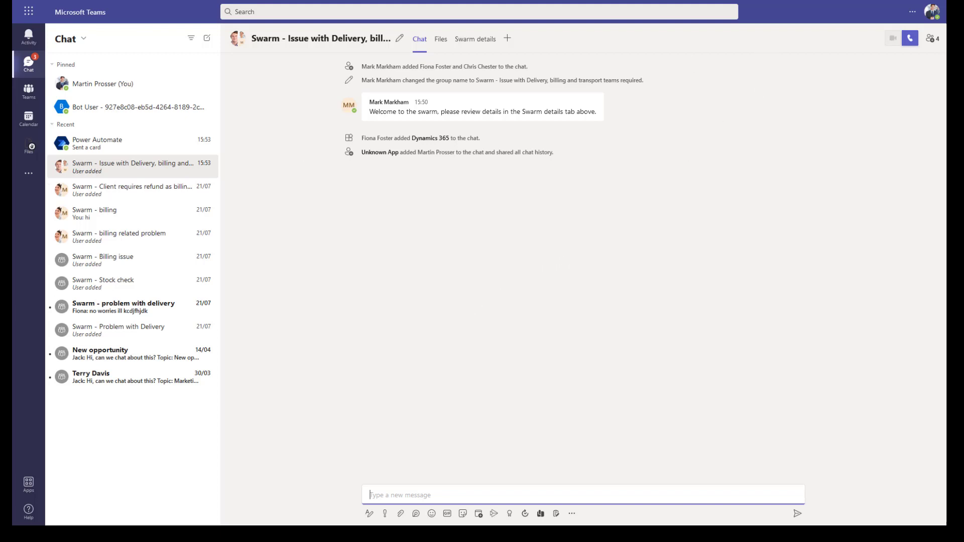
key(ctrl+v)
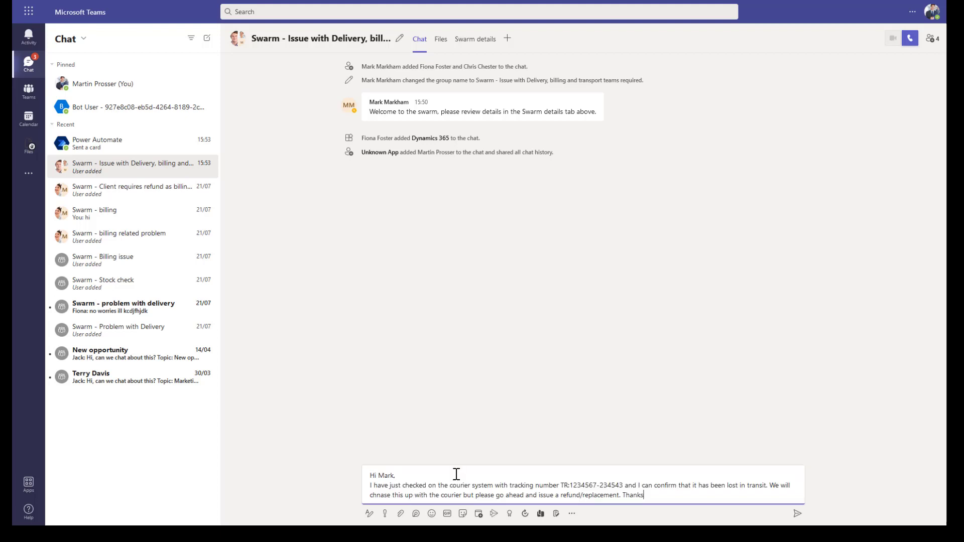
click(794, 517)
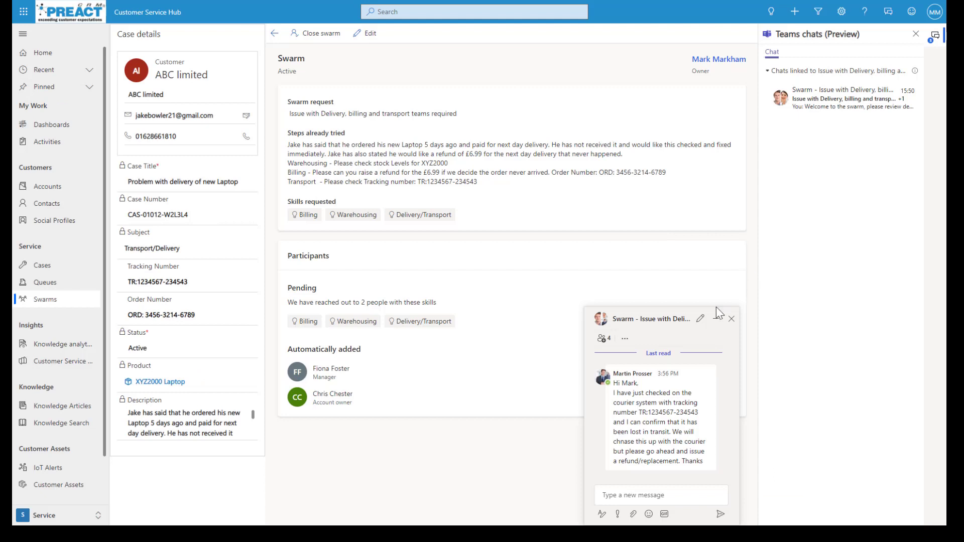
Step: Scroll the swarm chat to read replies confirming the £6.99 refund and 12 XYZ2000 units in stock
scroll(632, 412, up, 3)
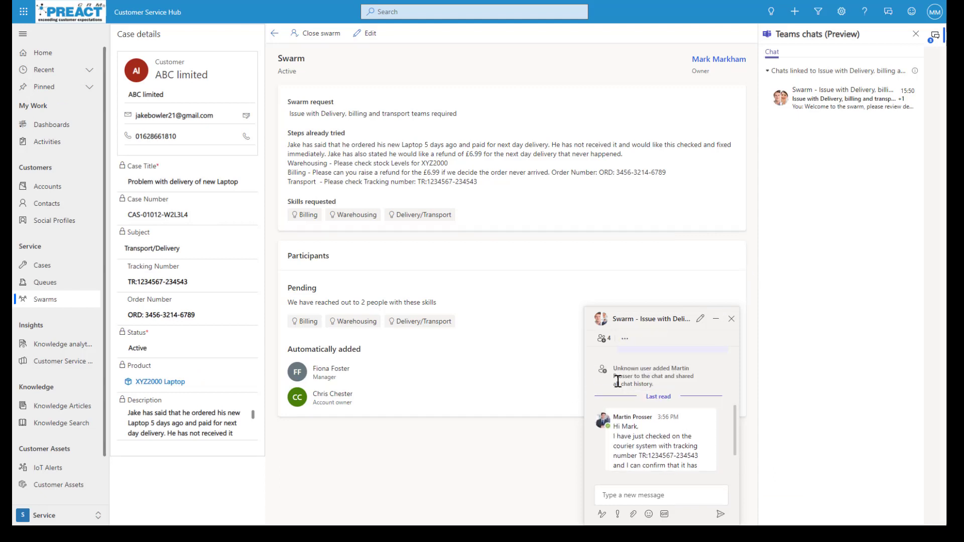
scroll(653, 421, down, 3)
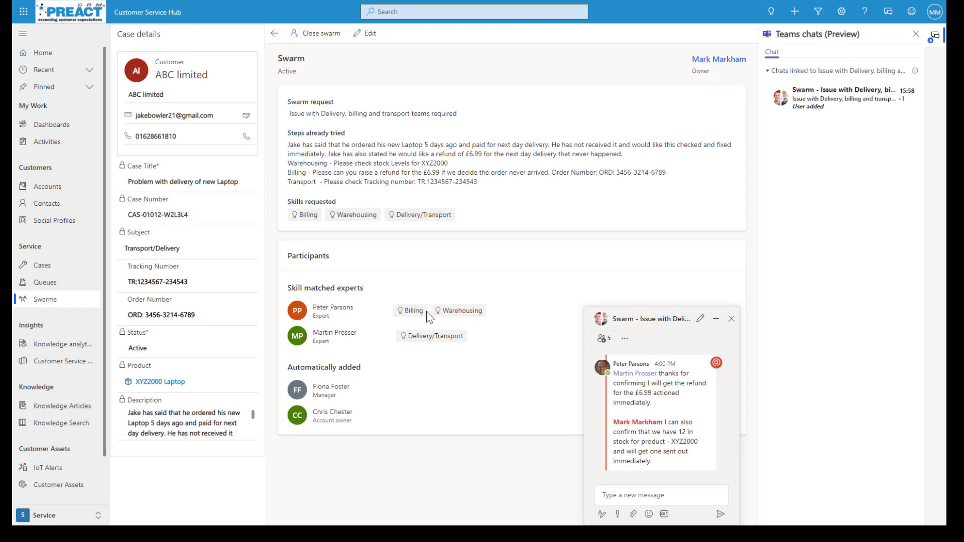
scroll(728, 448, up, 2)
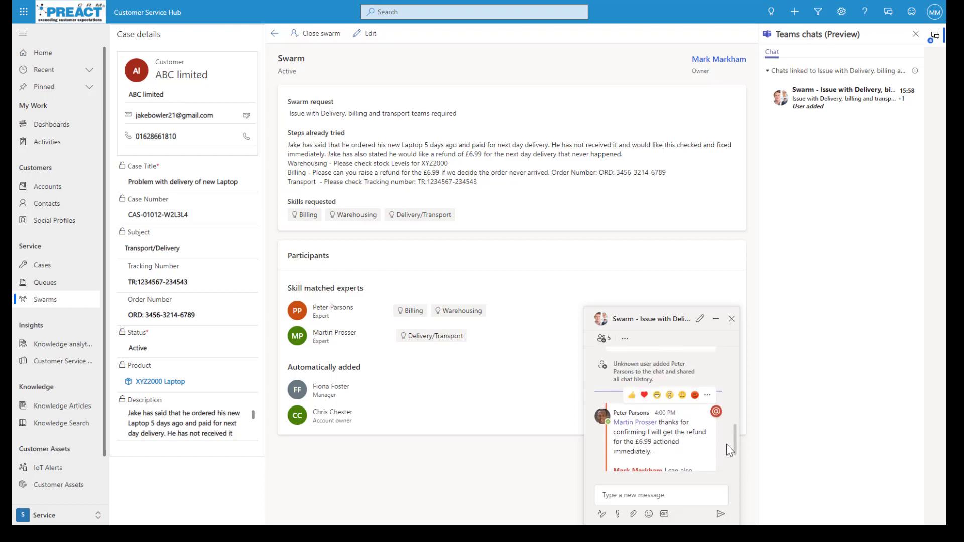
mouse_move(735, 441)
mouse_down()
mouse_move(731, 409)
mouse_move(728, 459)
mouse_up()
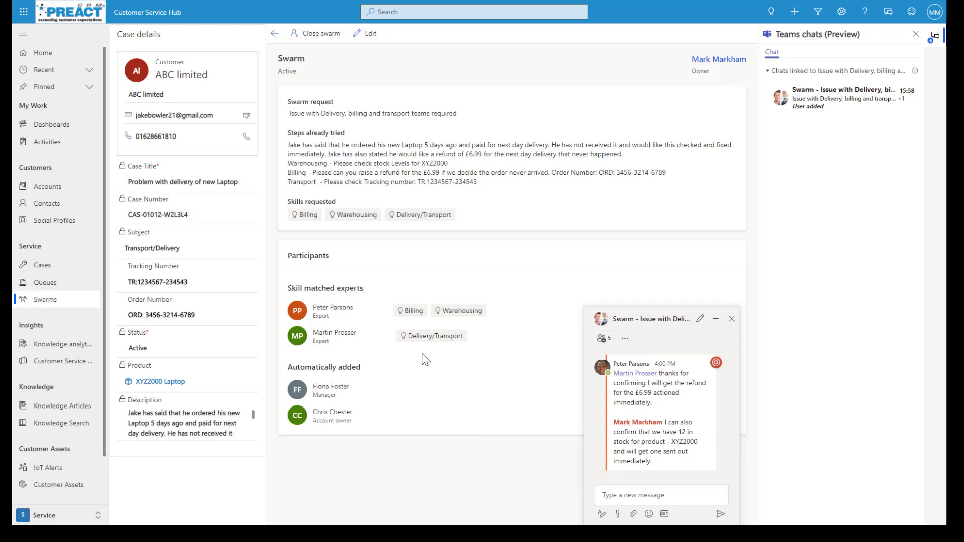
Step: Close the swarm with the solution described as 'Resolved'
click(318, 36)
click(430, 252)
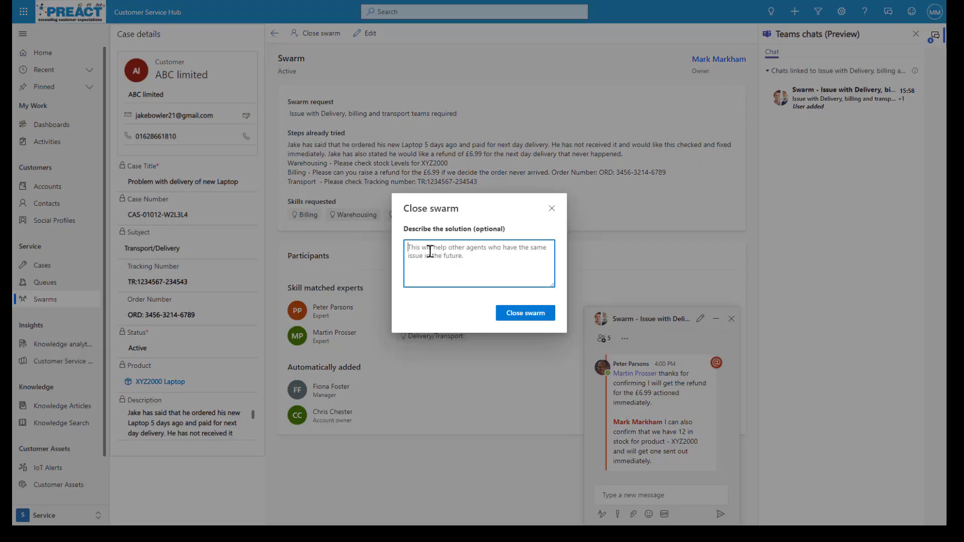
text(Resolved)
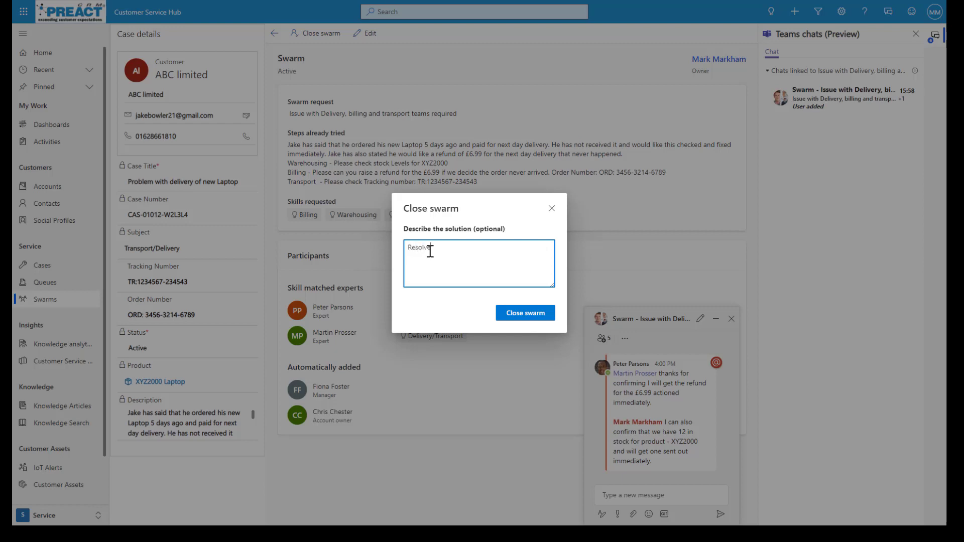
click(512, 317)
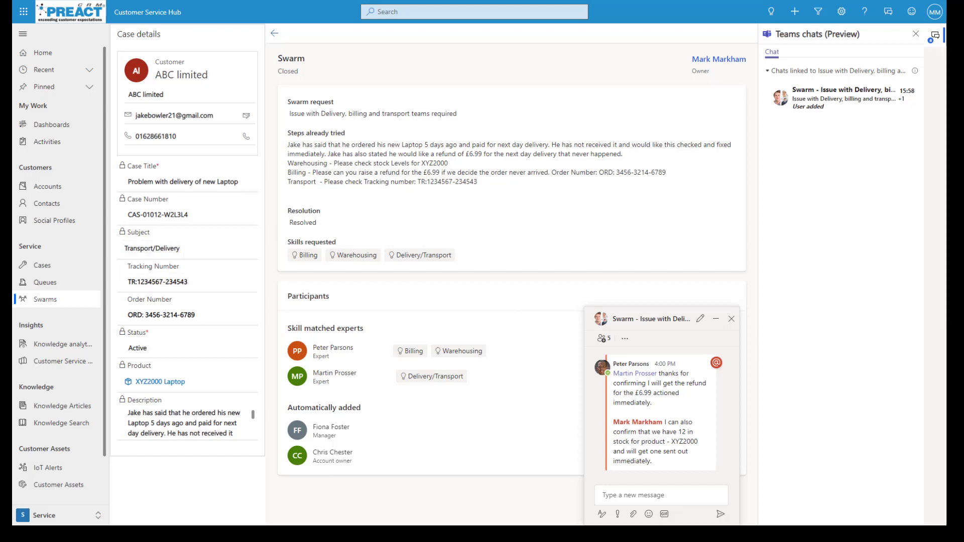
Step: Return to the laptop delivery case and advance it from Order/Delivery Details to the Resolve stage
click(274, 33)
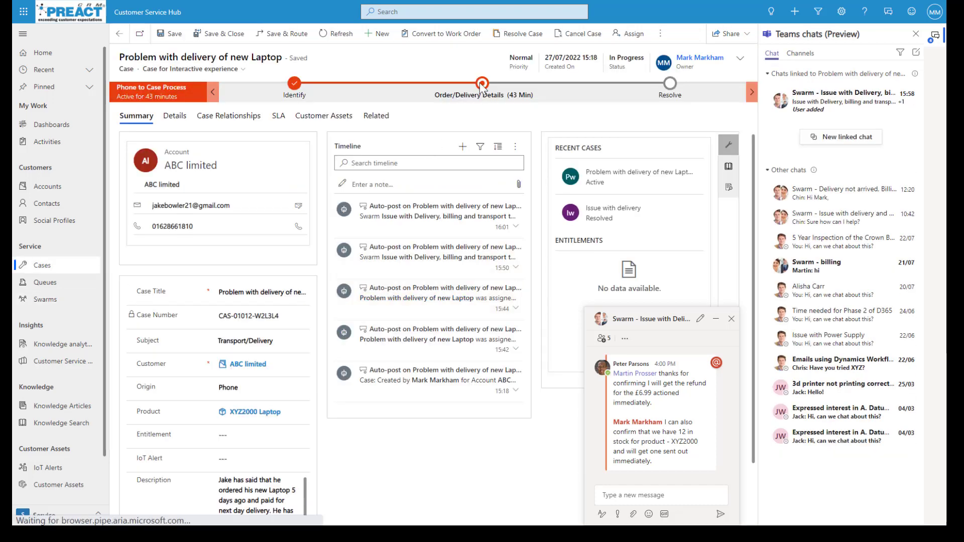
click(480, 96)
click(518, 241)
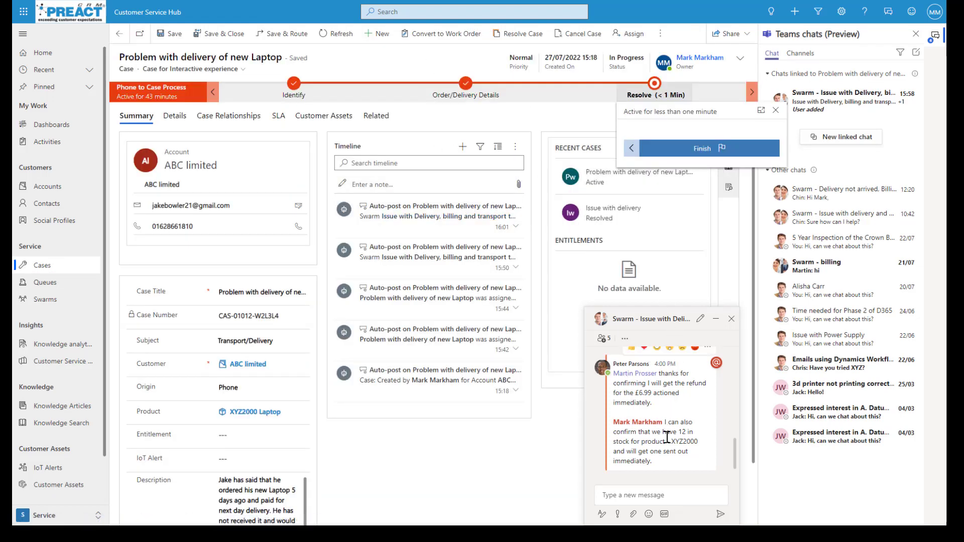
scroll(668, 412, up, 3)
scroll(663, 396, down, 3)
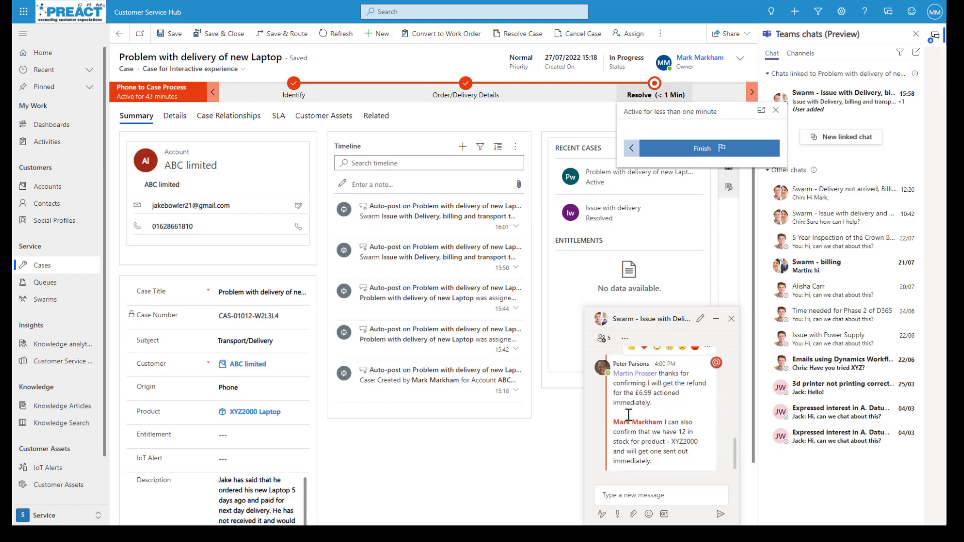